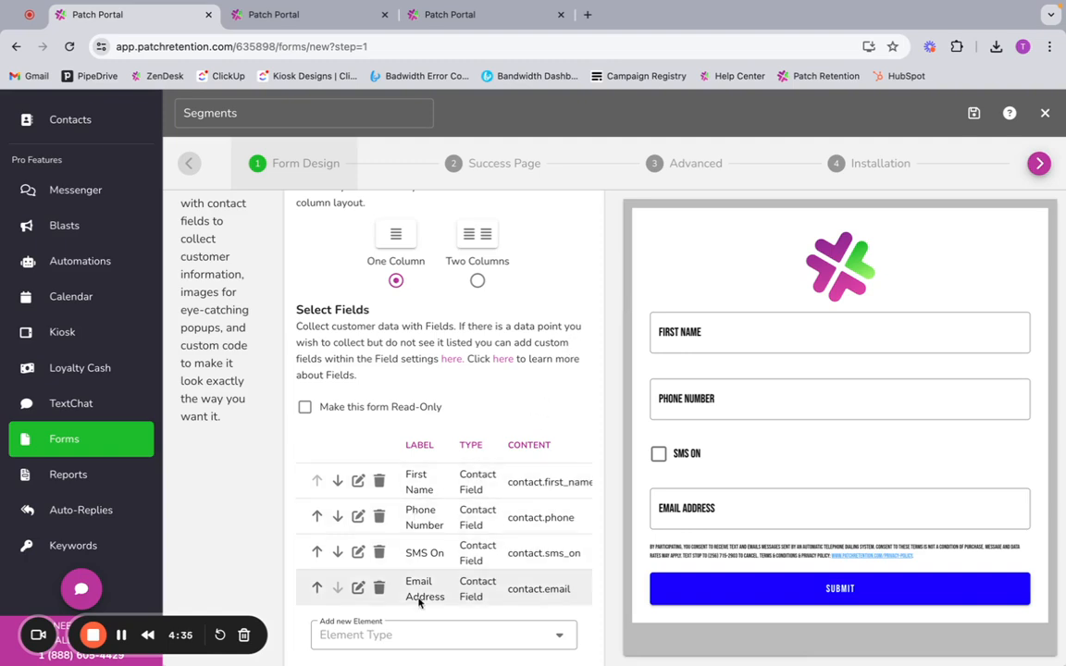
# Step: Open the Email Address field for editing and apply the "Email is Empty" segment, filtering the segment list to My Segments
pyautogui.click(358, 590)
pyautogui.scroll(-3, 512, 551)
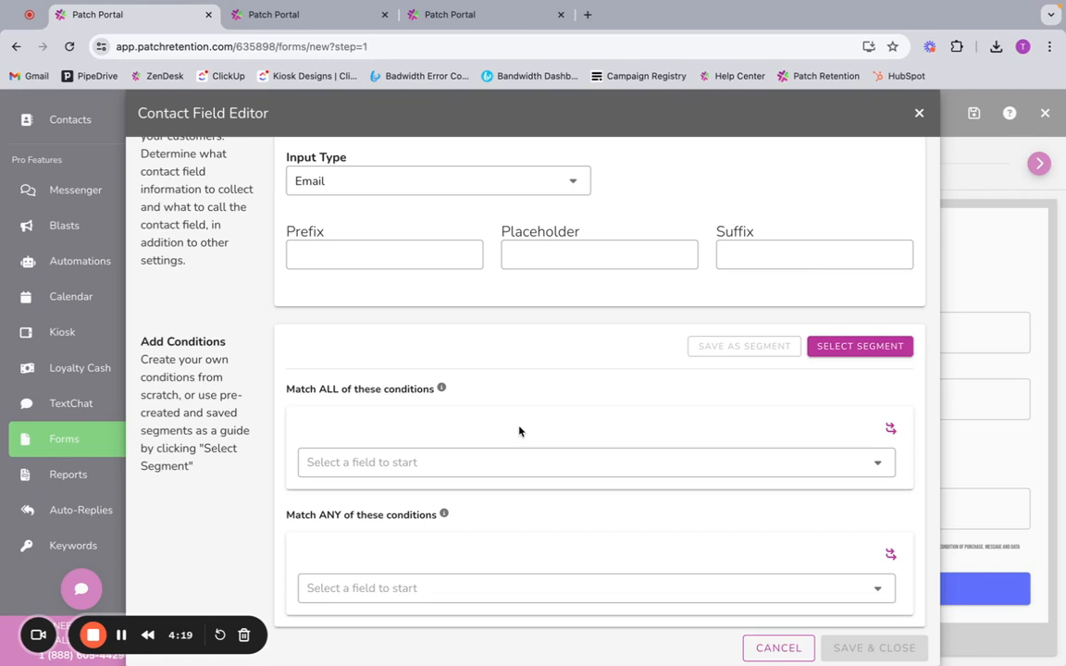
pyautogui.click(863, 348)
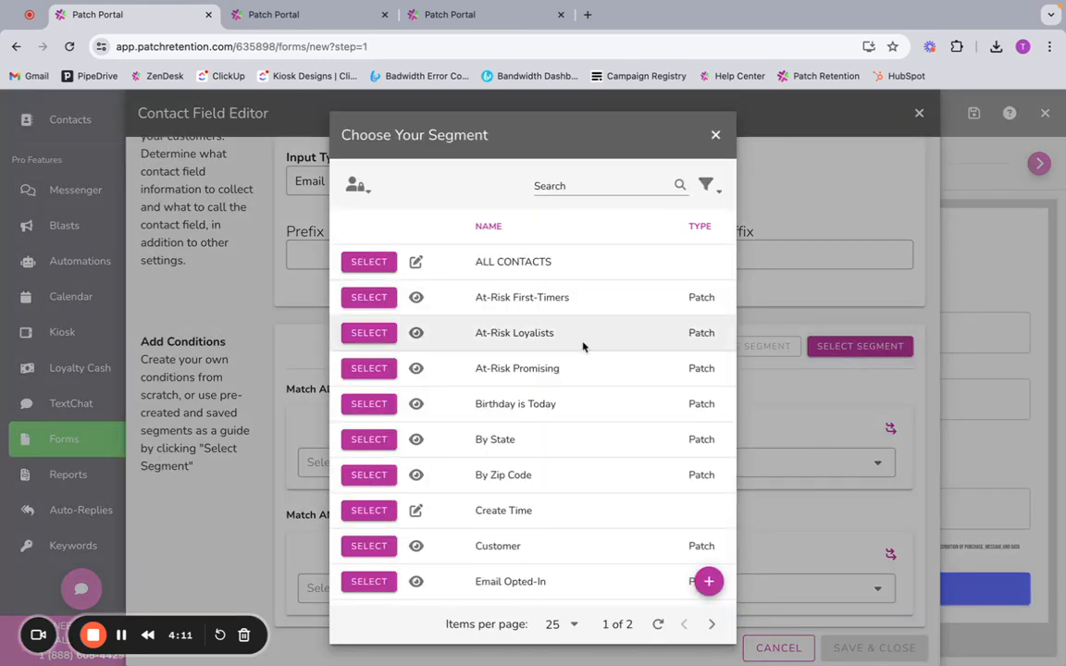
pyautogui.click(708, 186)
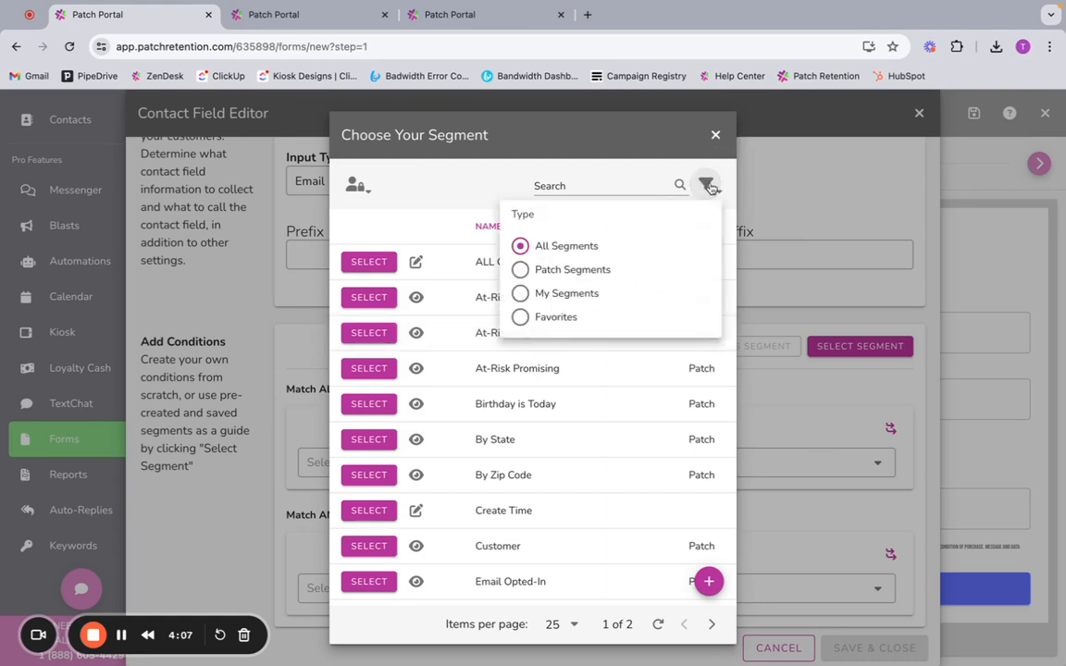
pyautogui.click(566, 295)
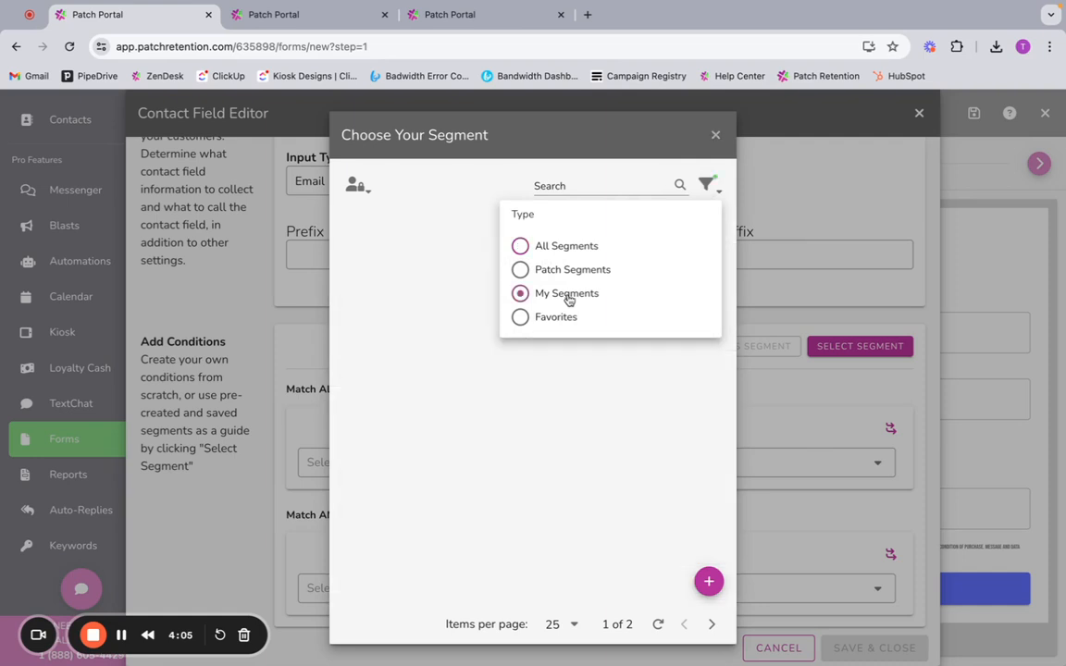
pyautogui.click(457, 187)
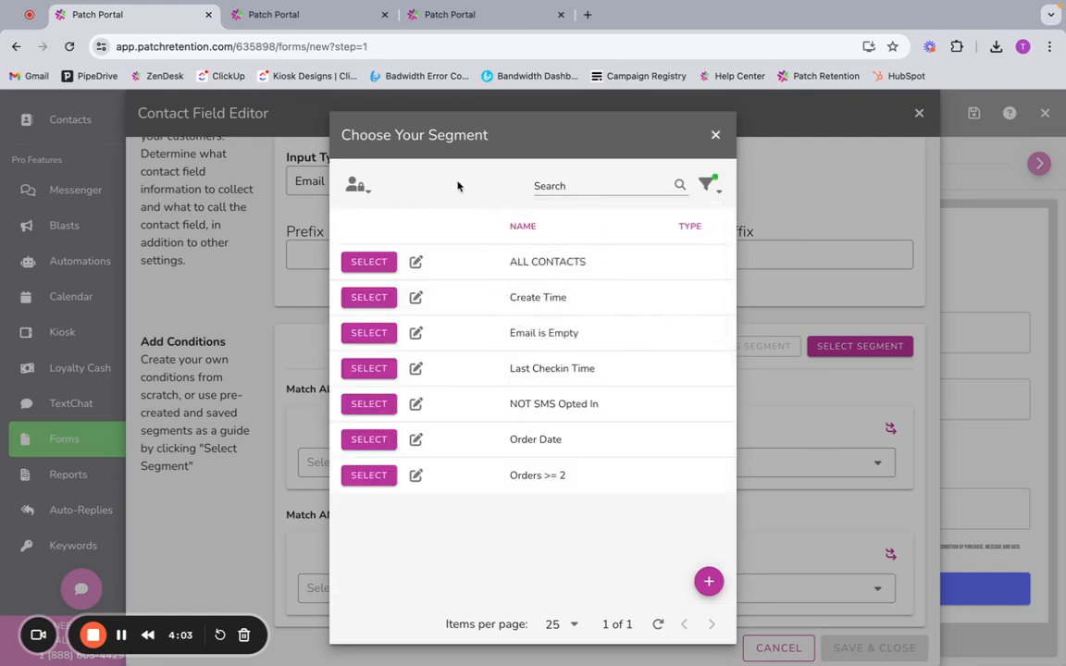
pyautogui.click(367, 334)
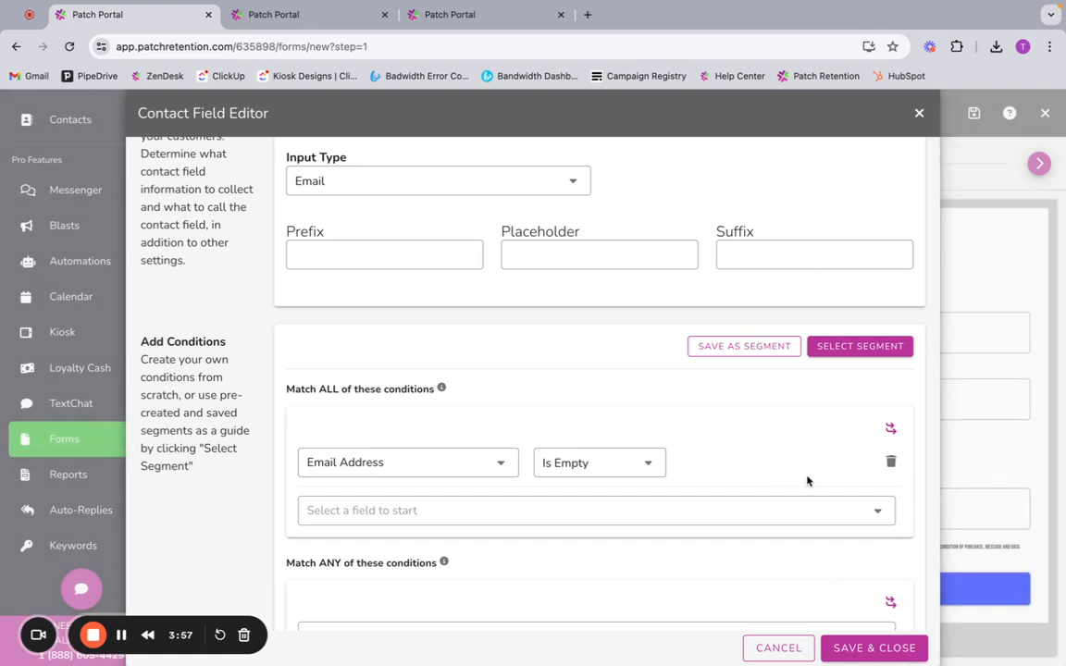
# Step: Replace the Email Address condition under Match ALL with a Phone Number condition set to Is Not Empty
pyautogui.click(891, 462)
pyautogui.click(591, 464)
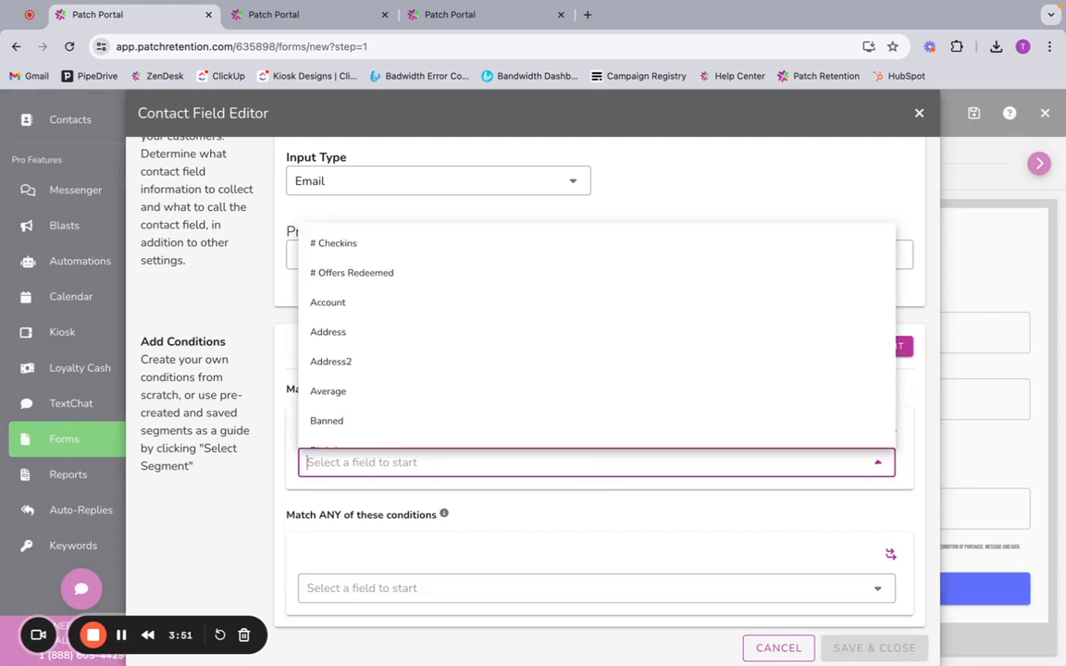
pyautogui.write('phone')
pyautogui.click(565, 500)
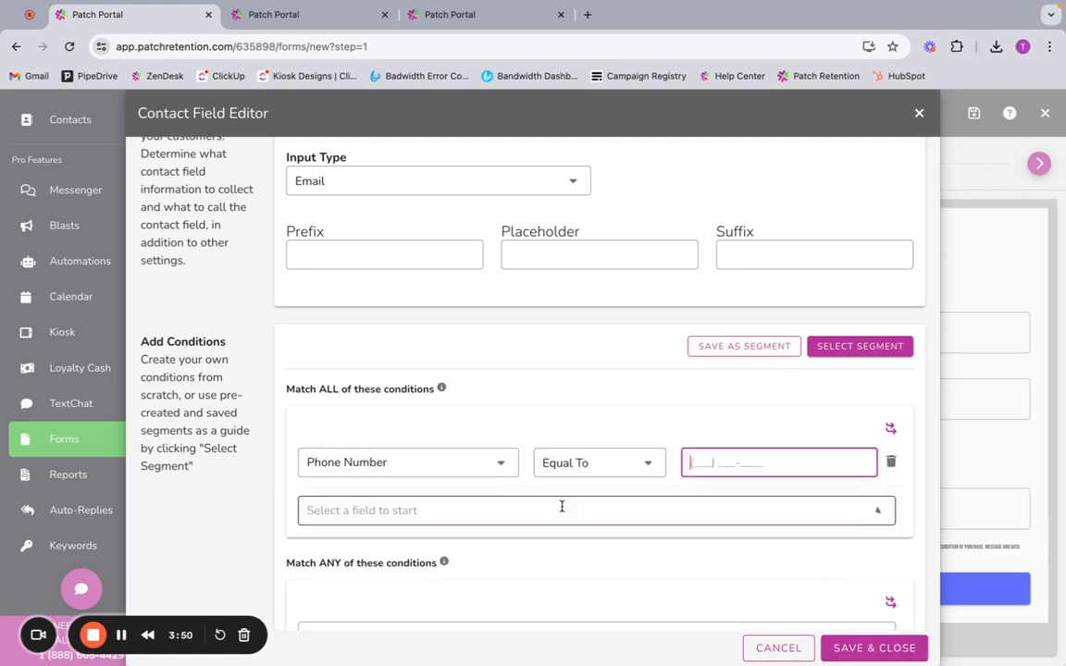
pyautogui.click(639, 459)
pyautogui.click(593, 603)
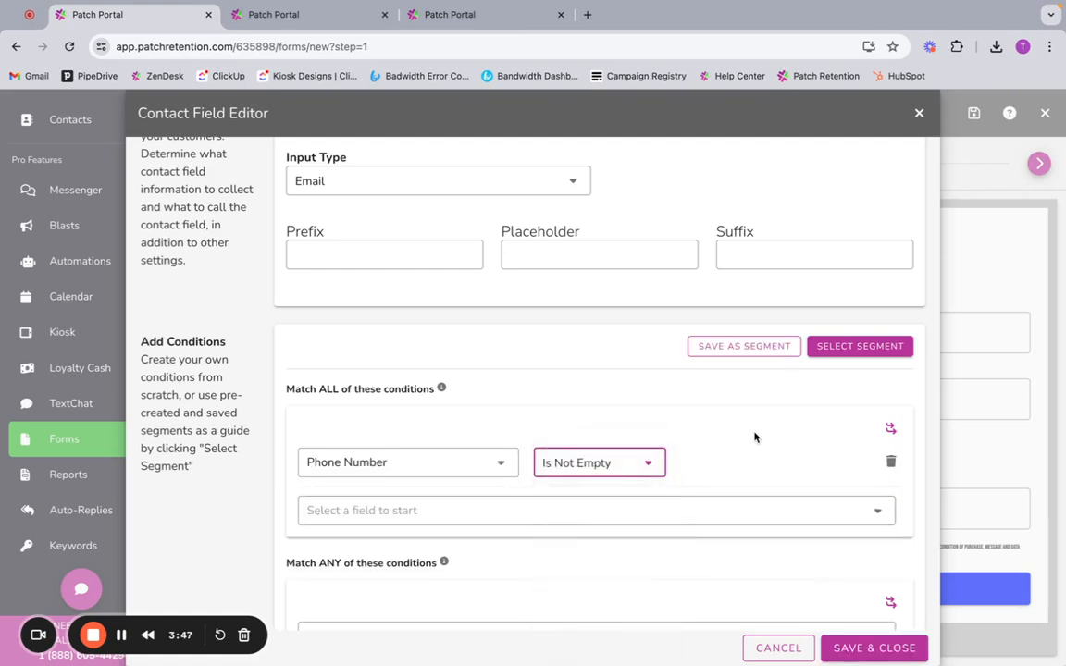
# Step: Start saving the condition as a segment named "Phone Number" and dismiss the naming dialog without saving
pyautogui.click(736, 347)
pyautogui.write('P')
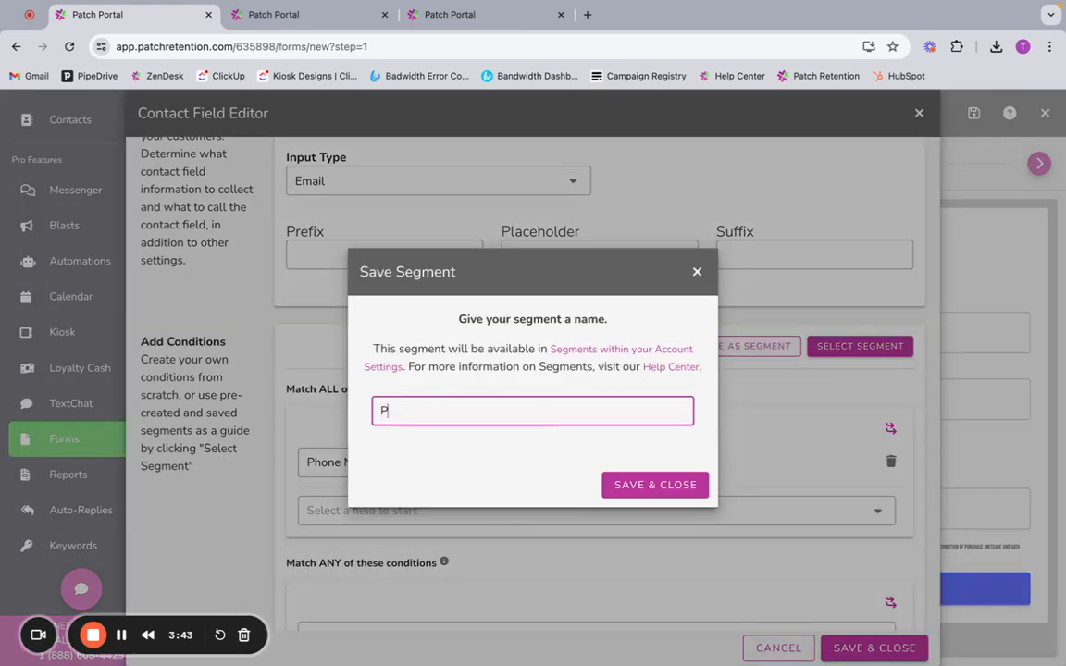
pyautogui.write('hone Number')
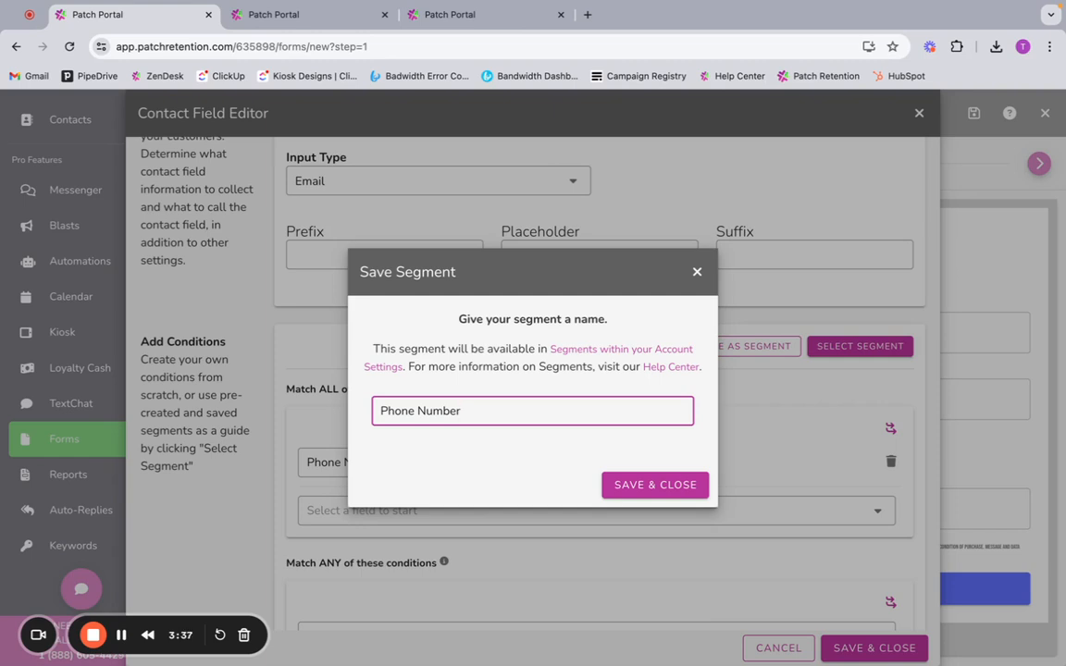
pyautogui.click(699, 279)
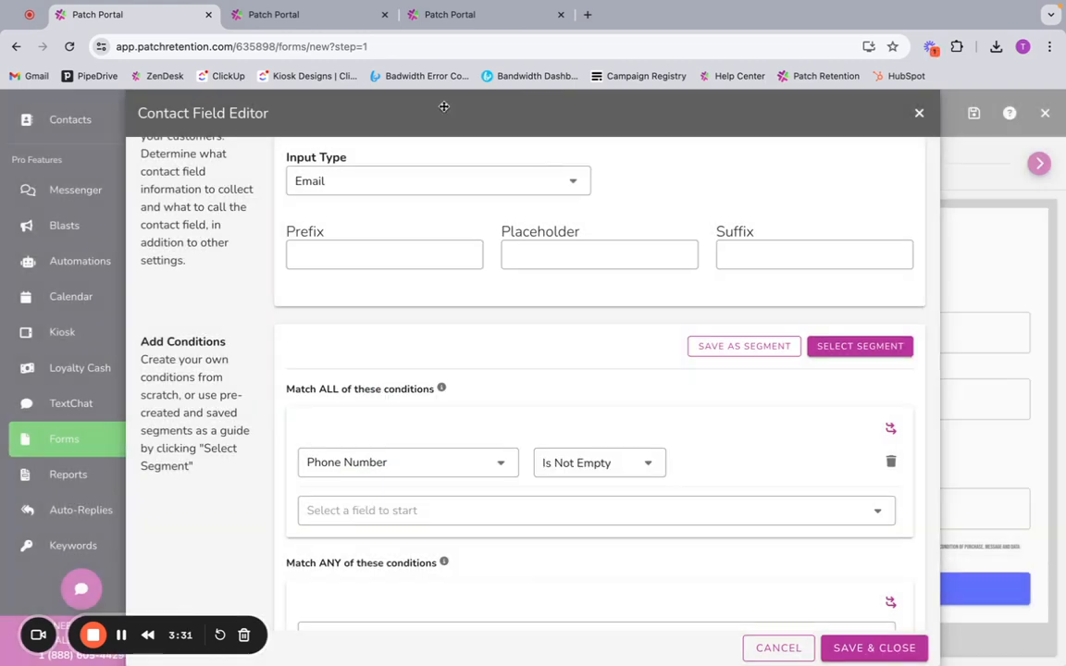
# Step: Switch to the Segments Kiosk Flow and open the page filter of the Customer Info page
pyautogui.click(331, 15)
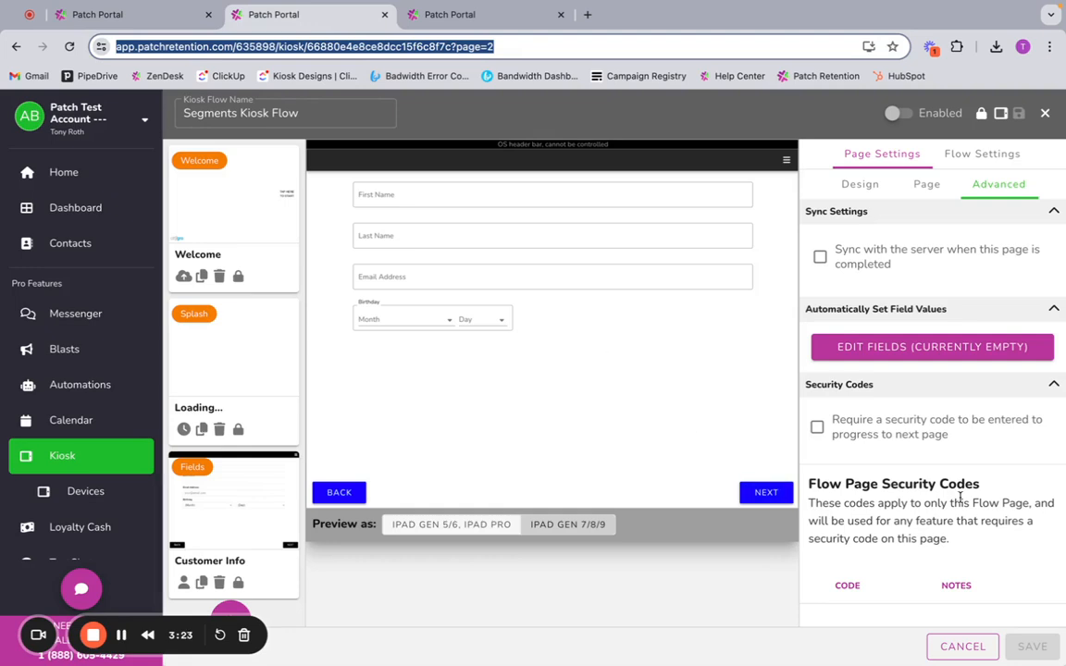
pyautogui.scroll(-1, 953, 463)
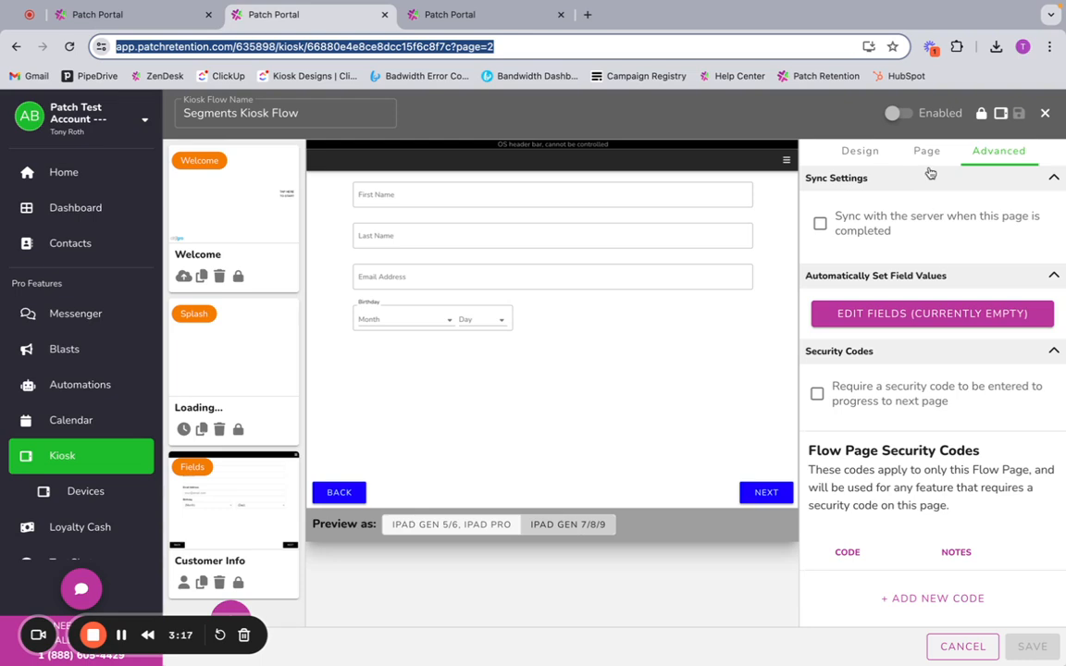
pyautogui.click(874, 154)
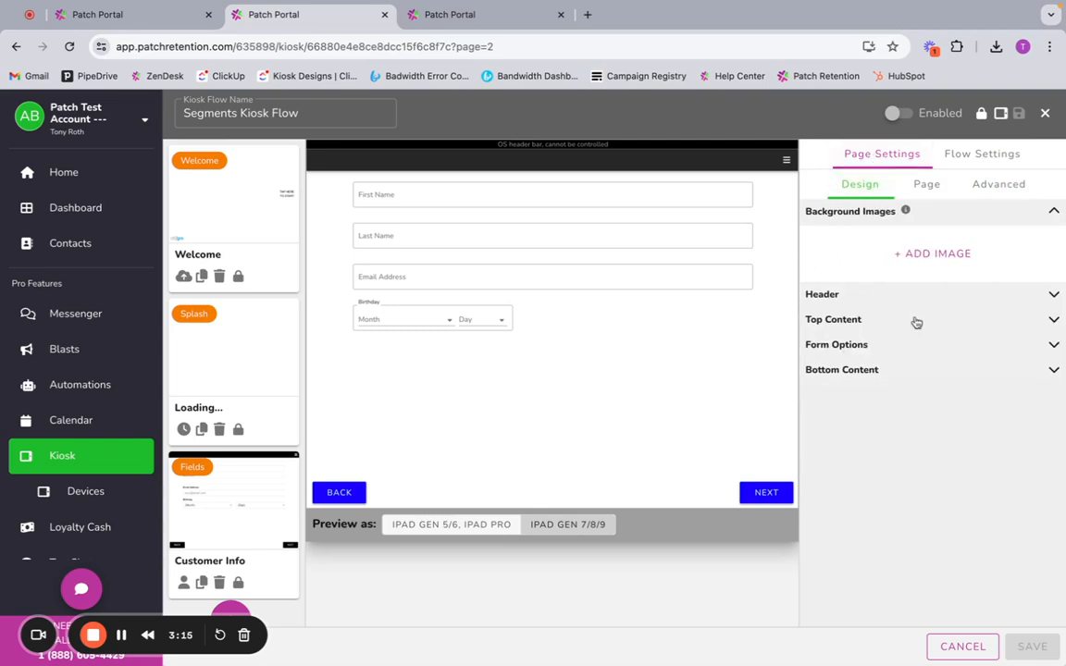
pyautogui.click(926, 185)
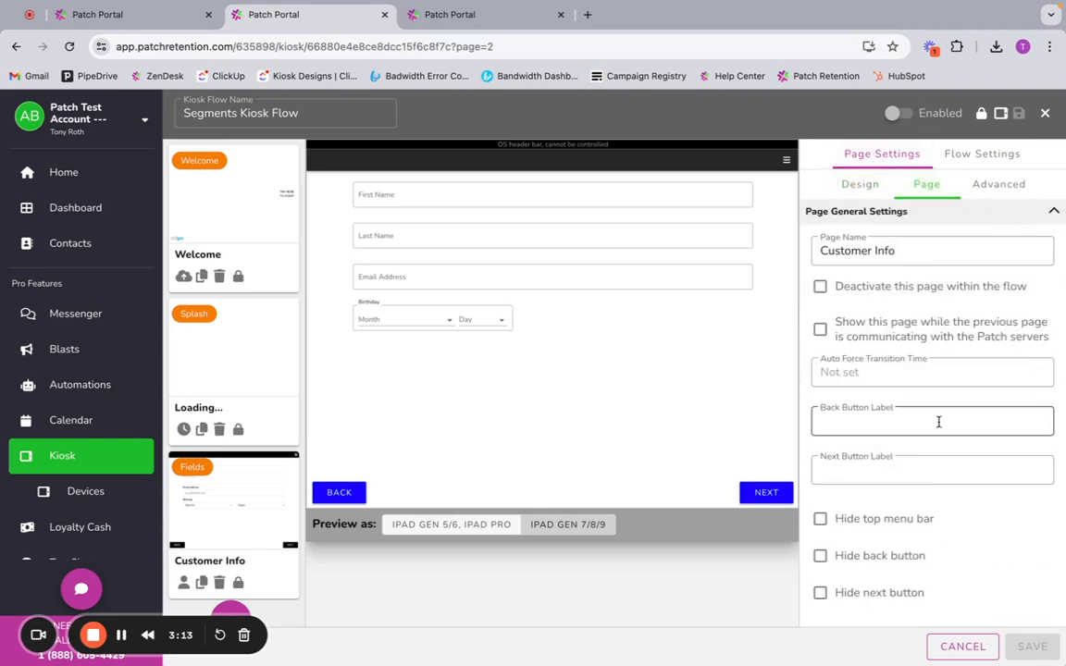
pyautogui.scroll(-3, 938, 421)
pyautogui.click(936, 601)
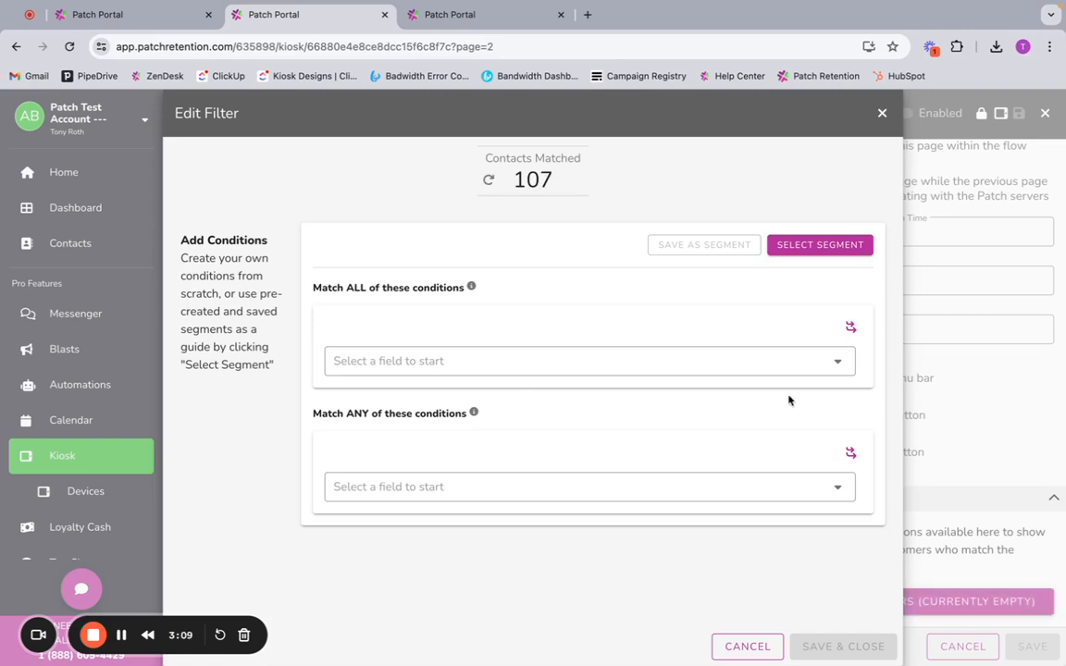
# Step: Build a Birthday Is Empty condition in the Customer Info page filter and close the filter, discarding the changes
pyautogui.click(655, 365)
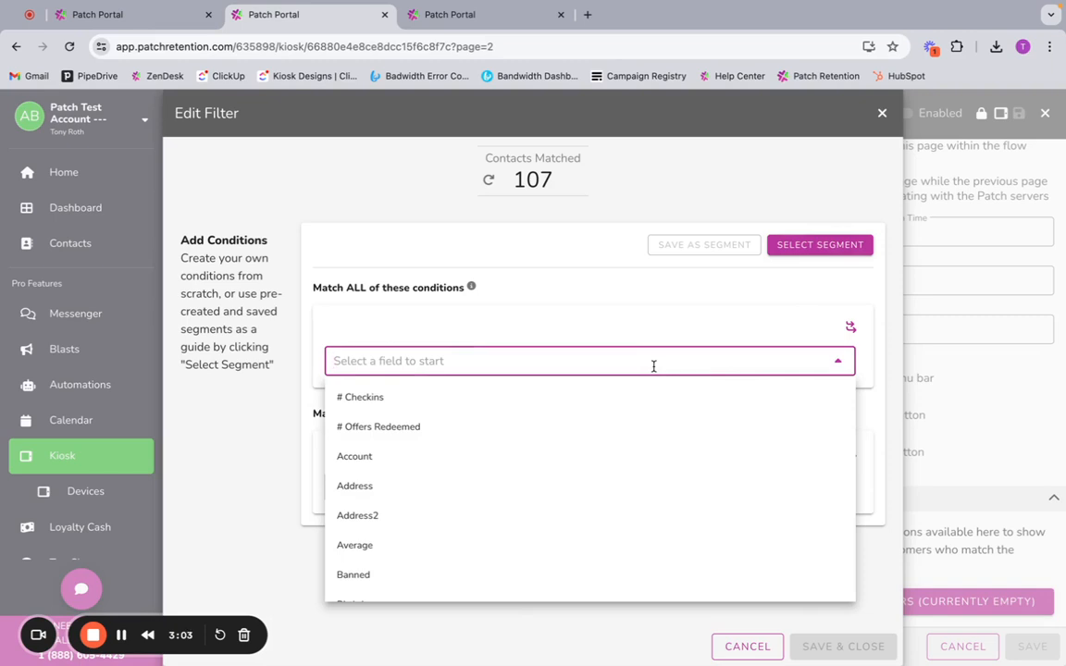
pyautogui.write('birth')
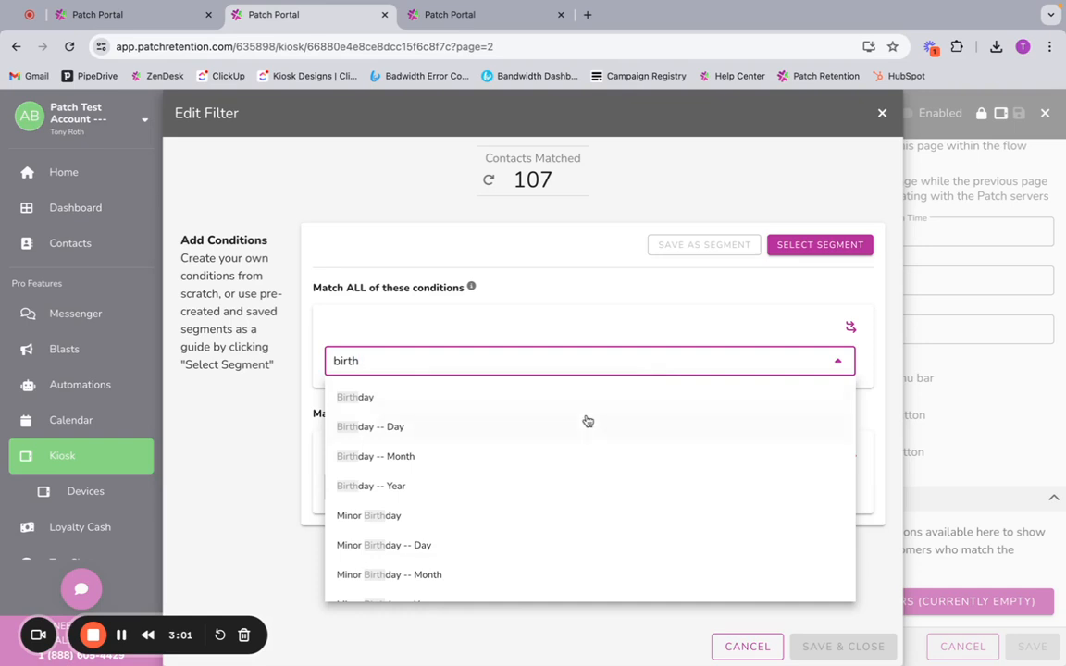
pyautogui.click(508, 405)
pyautogui.click(556, 361)
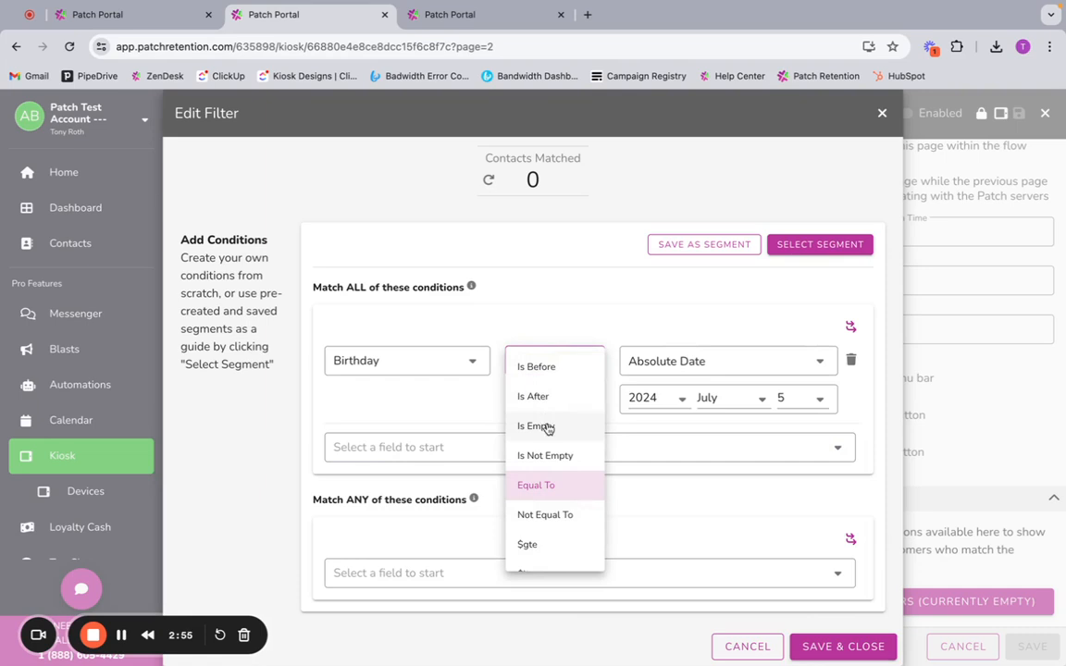
pyautogui.click(547, 427)
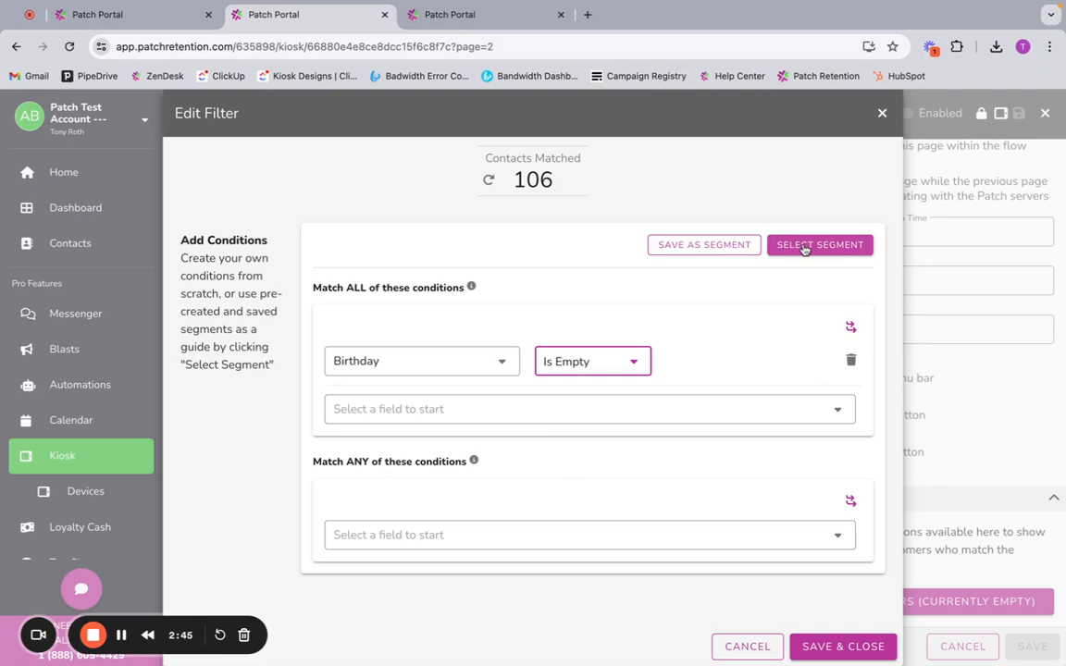
pyautogui.click(886, 116)
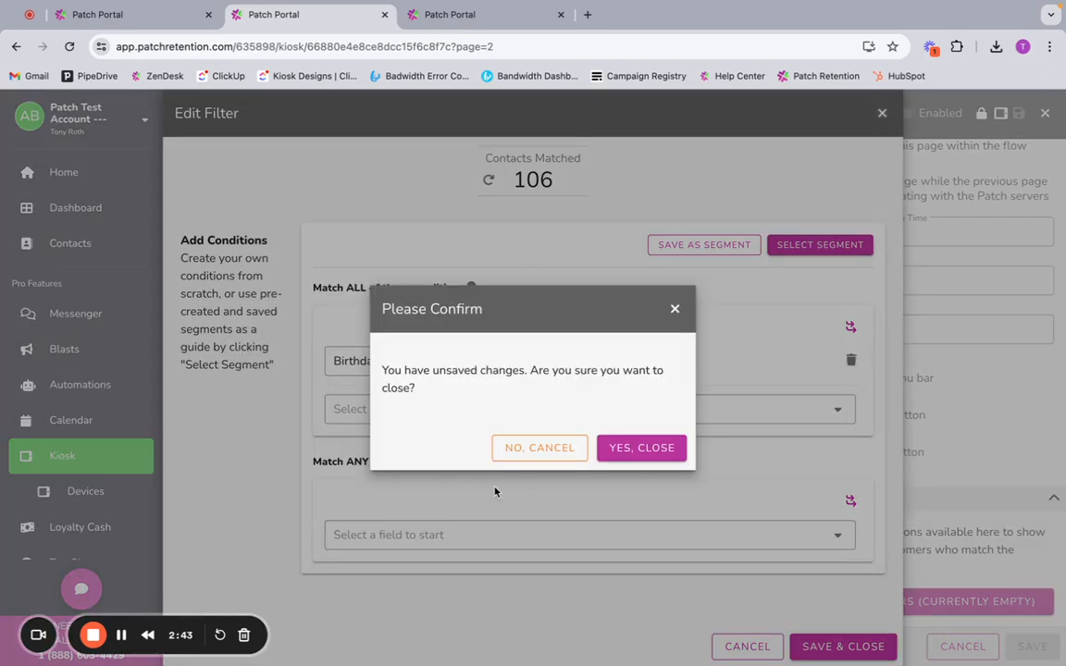
pyautogui.click(642, 447)
# Step: Open the page filter of the kiosk flow's Opt-In page and delete its # Checkins condition
pyautogui.scroll(-3, 259, 481)
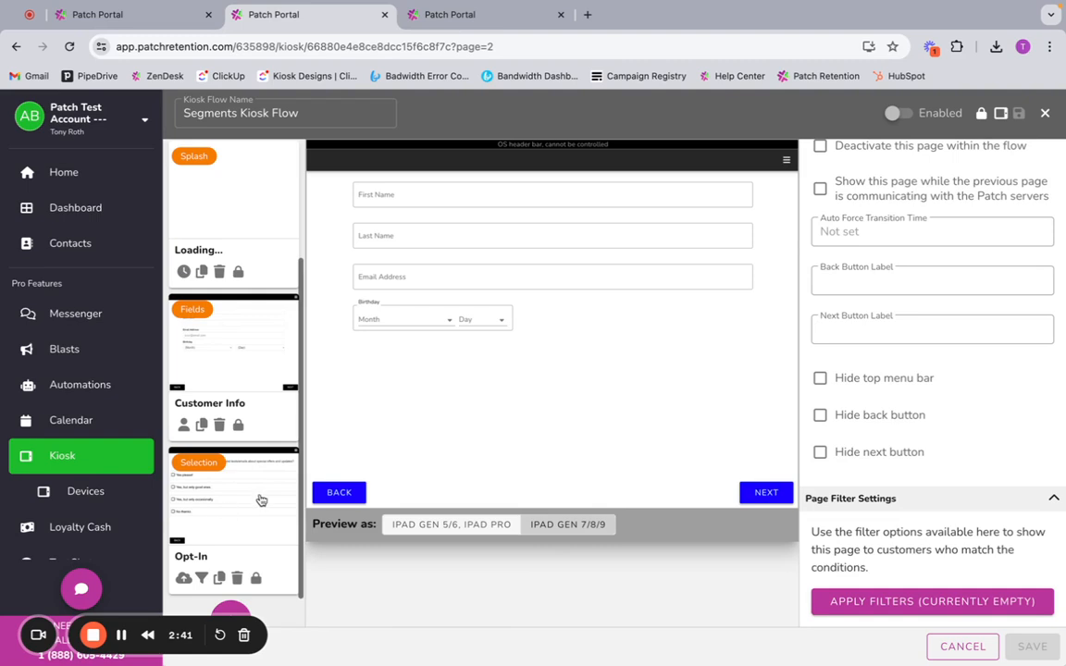
pyautogui.click(263, 511)
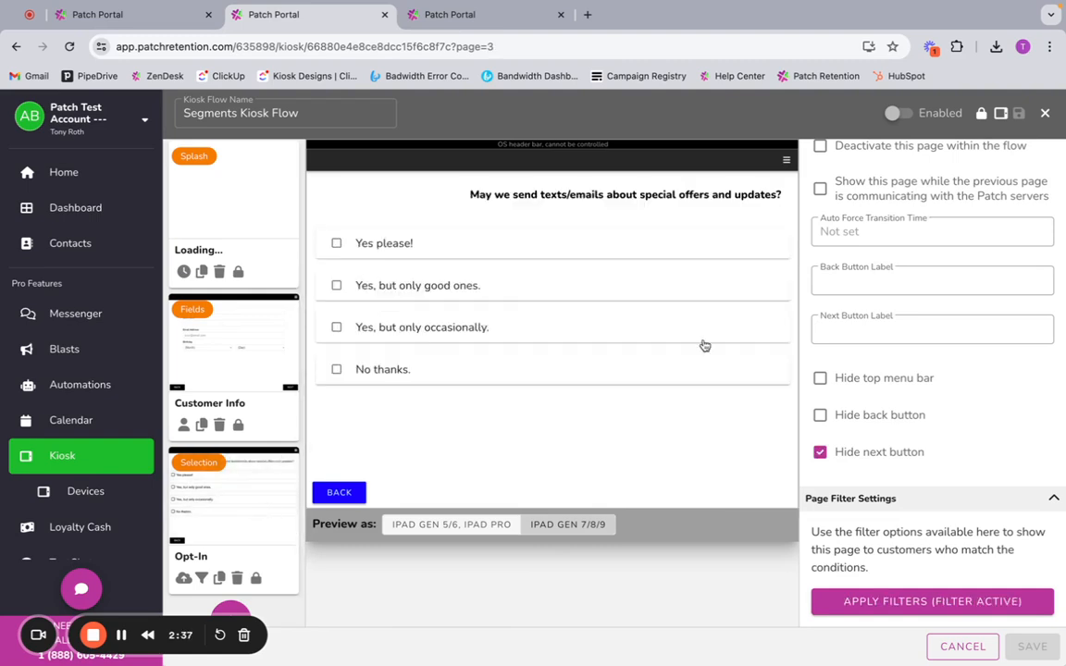
pyautogui.click(931, 604)
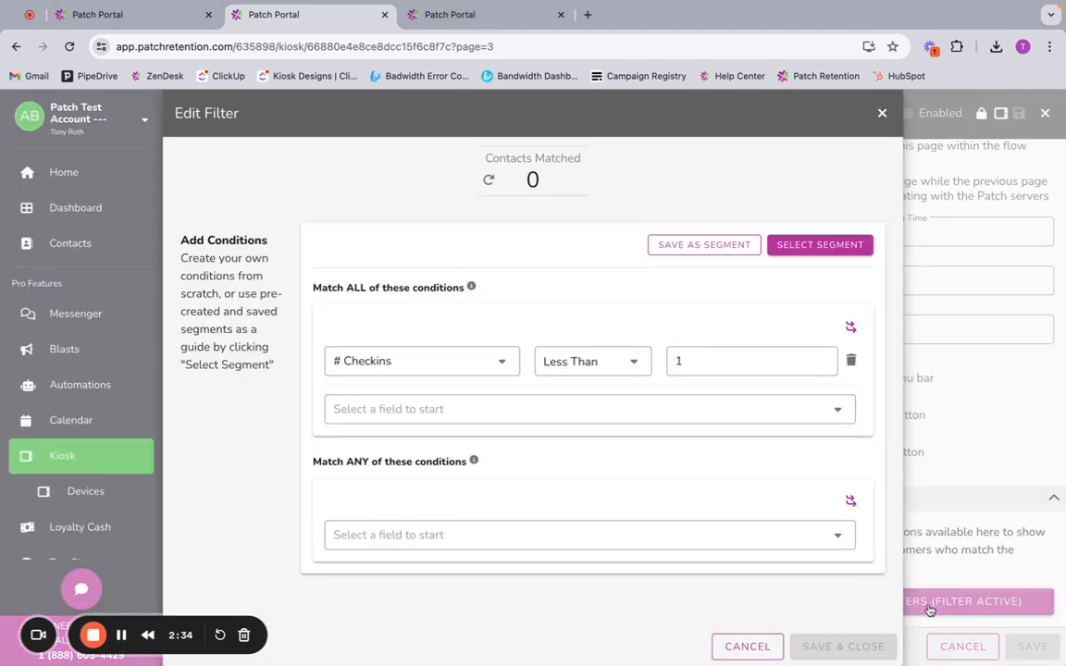
pyautogui.click(852, 362)
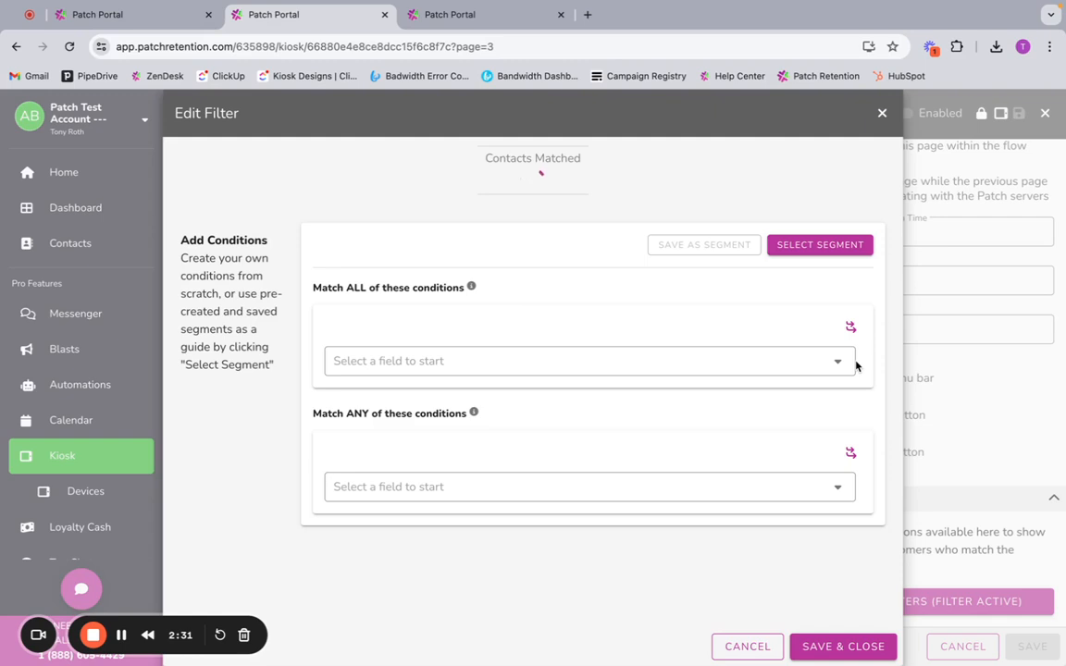
# Step: Add a Match ALL condition to the Opt-In page filter: SMS On, Not Equal To, Yes
pyautogui.click(735, 360)
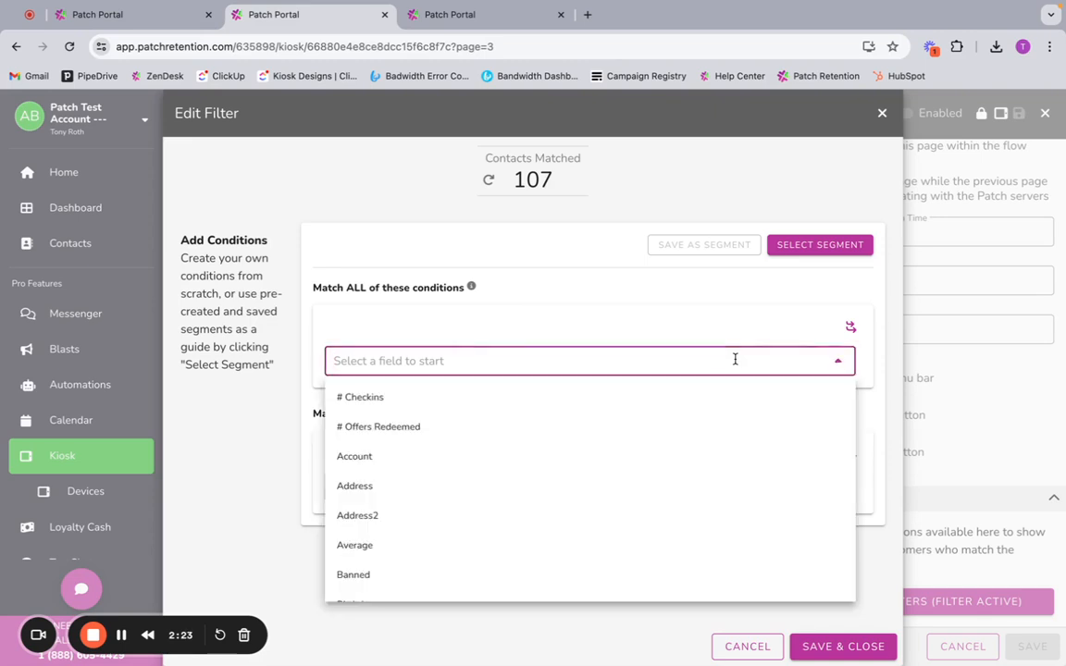
pyautogui.write('sms')
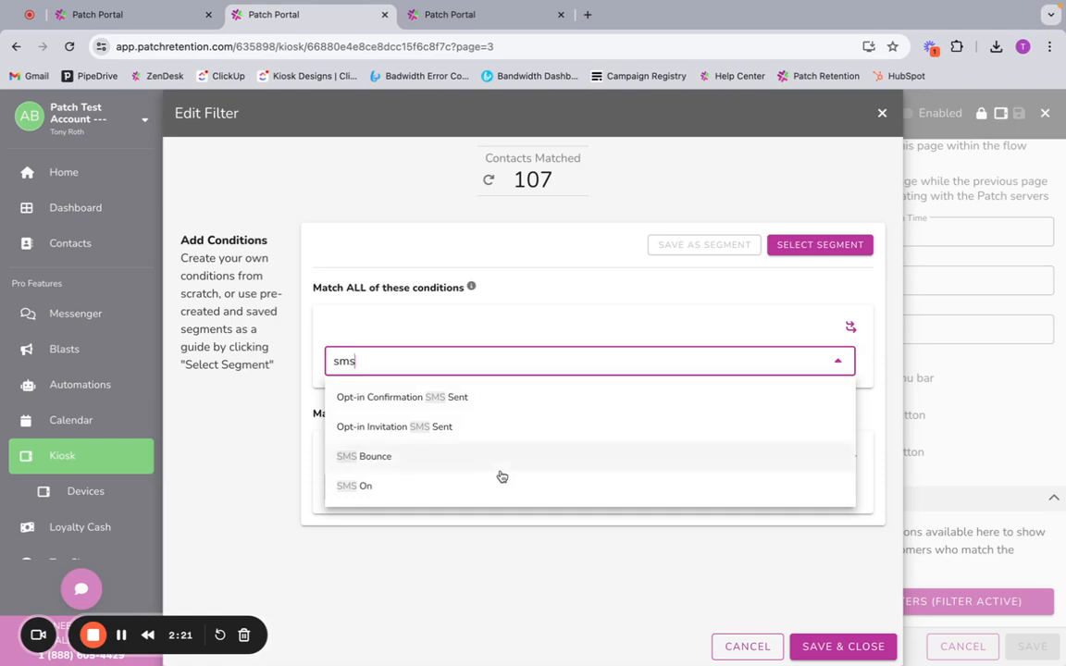
pyautogui.click(472, 486)
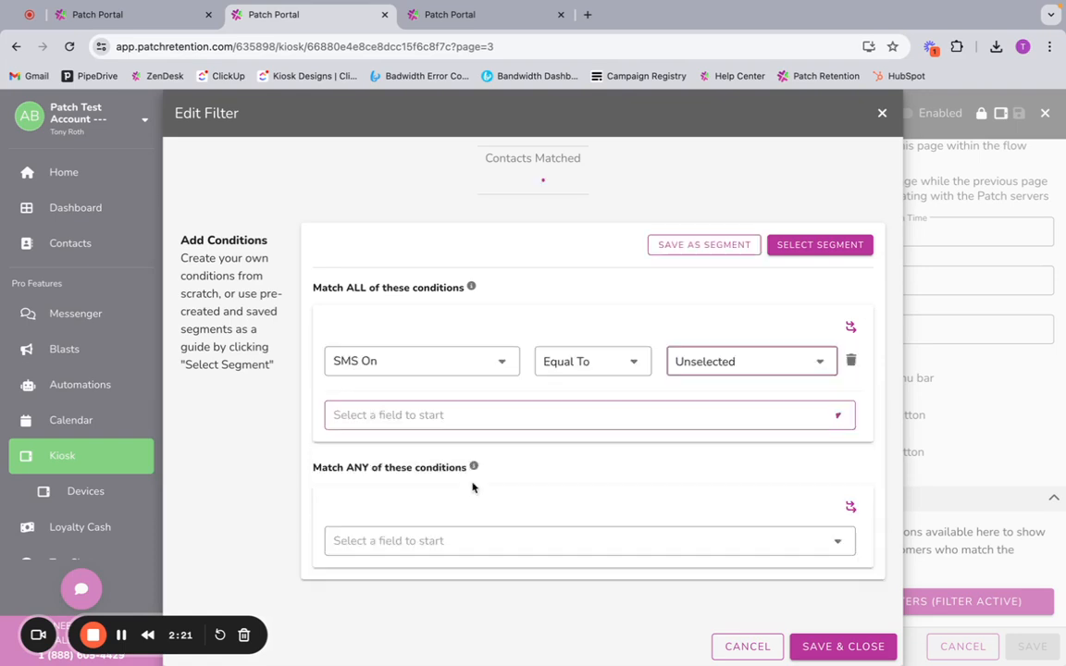
pyautogui.click(601, 379)
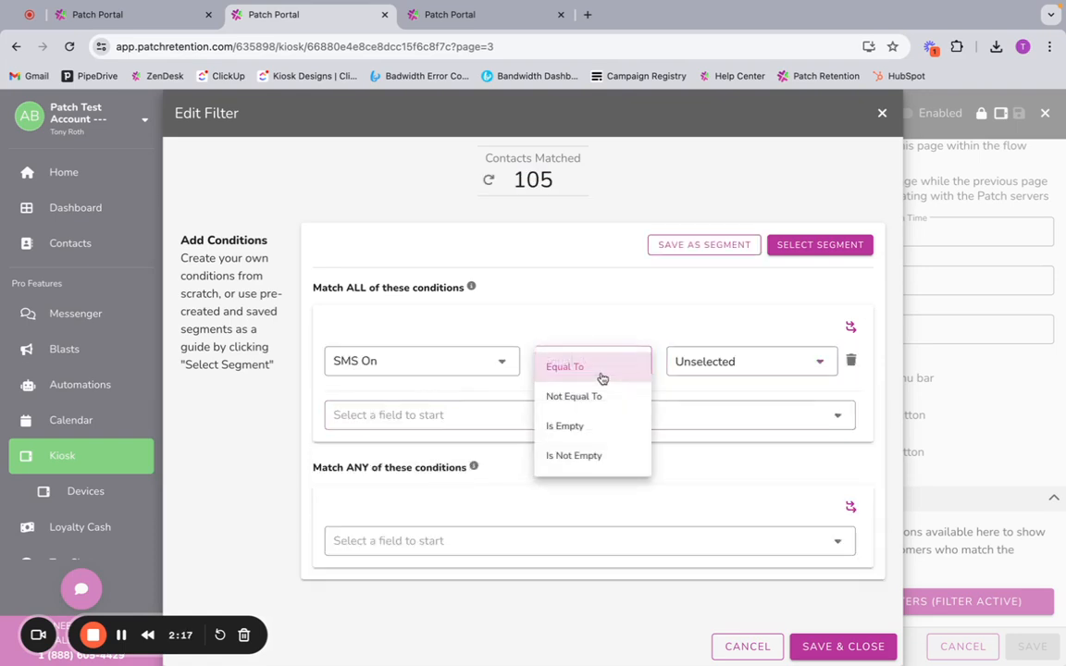
pyautogui.click(601, 397)
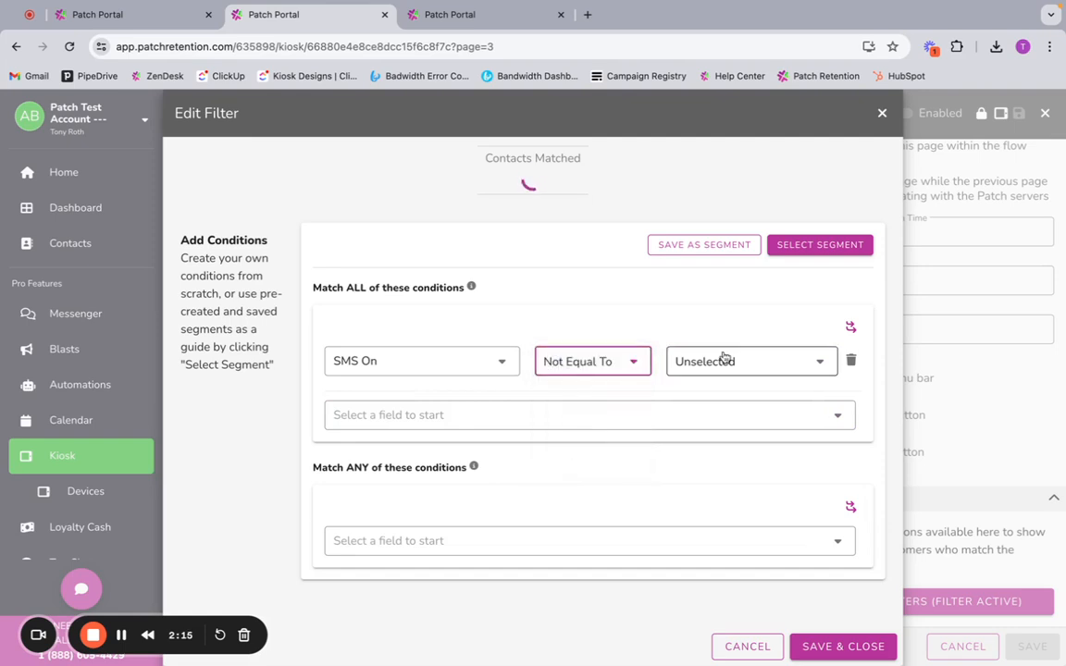
pyautogui.click(738, 362)
pyautogui.click(722, 394)
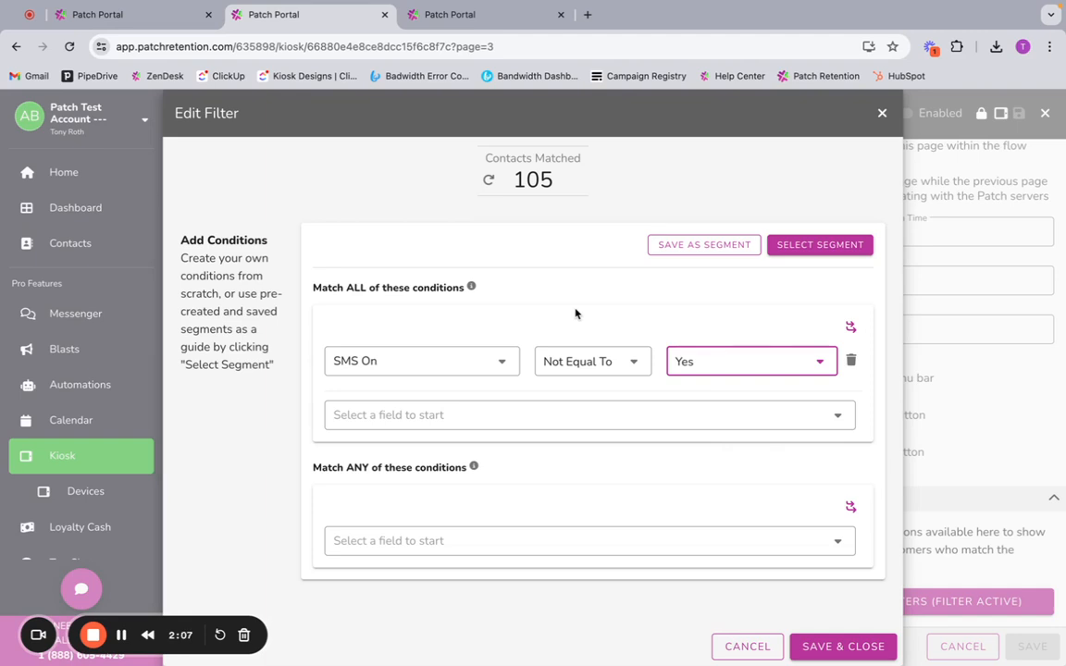
# Step: Save the filter condition as a segment named "SMS NOT Opted In" and acknowledge the message
pyautogui.click(705, 246)
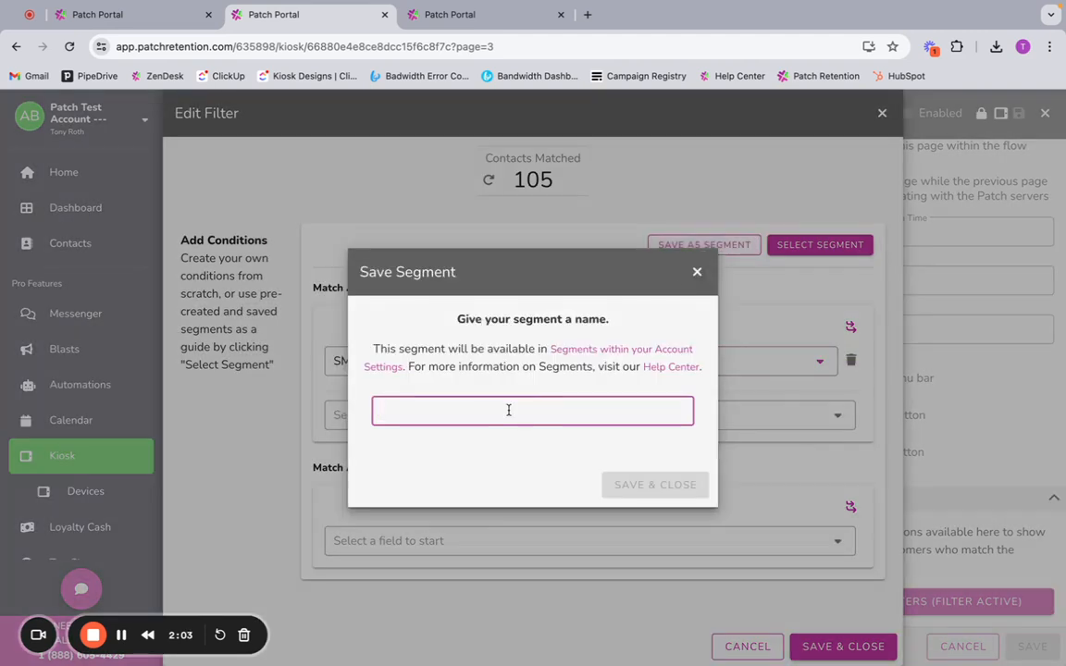
pyautogui.write('SMS NO')
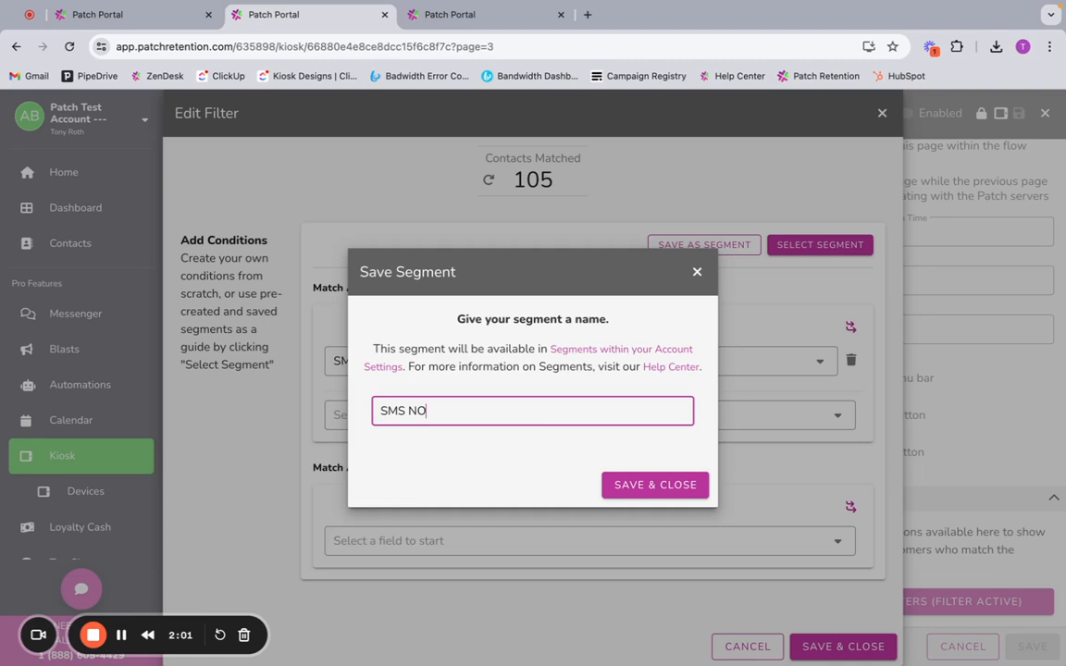
pyautogui.write('T Opted In')
pyautogui.click(637, 486)
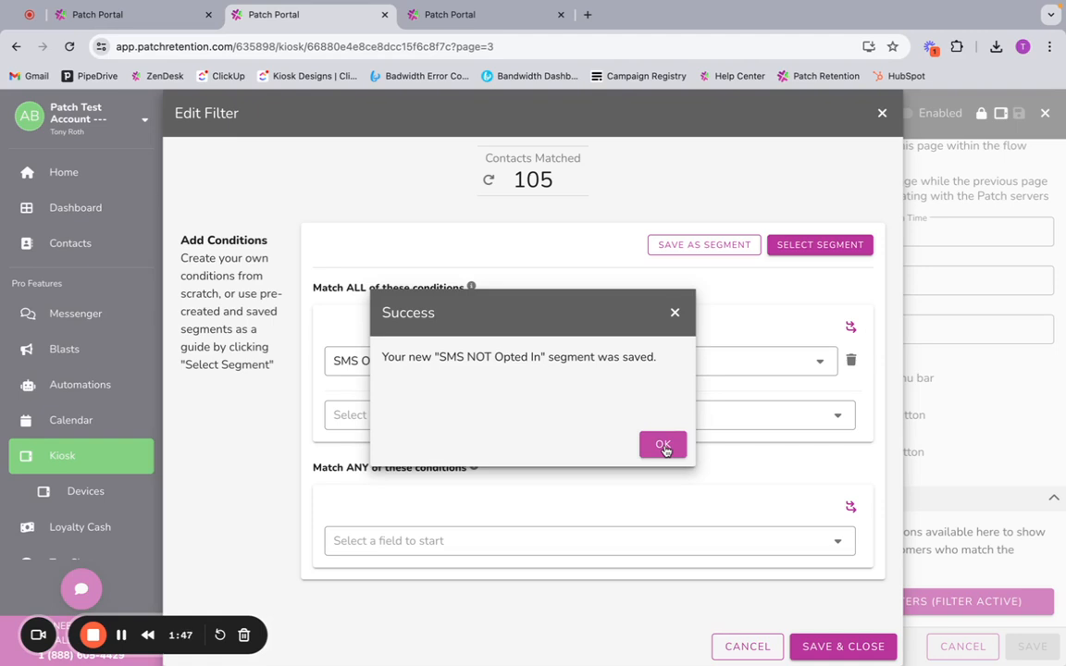
pyautogui.click(663, 445)
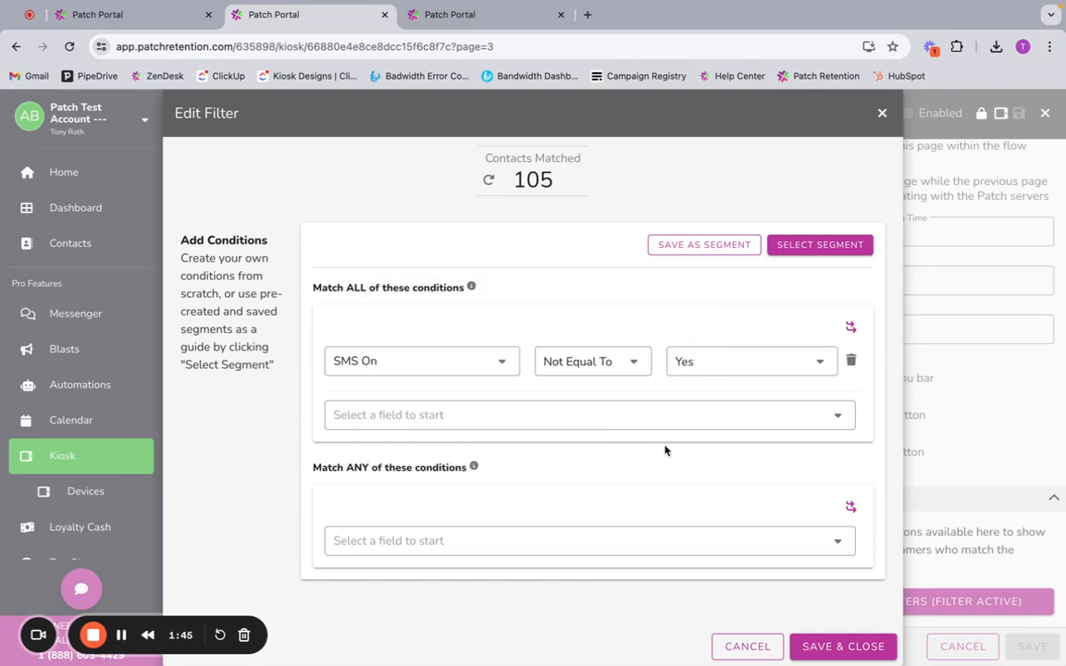
# Step: Switch to the Segments SmartOffer, view the filter options in its advanced settings, and close them without adding conditions
pyautogui.click(475, 16)
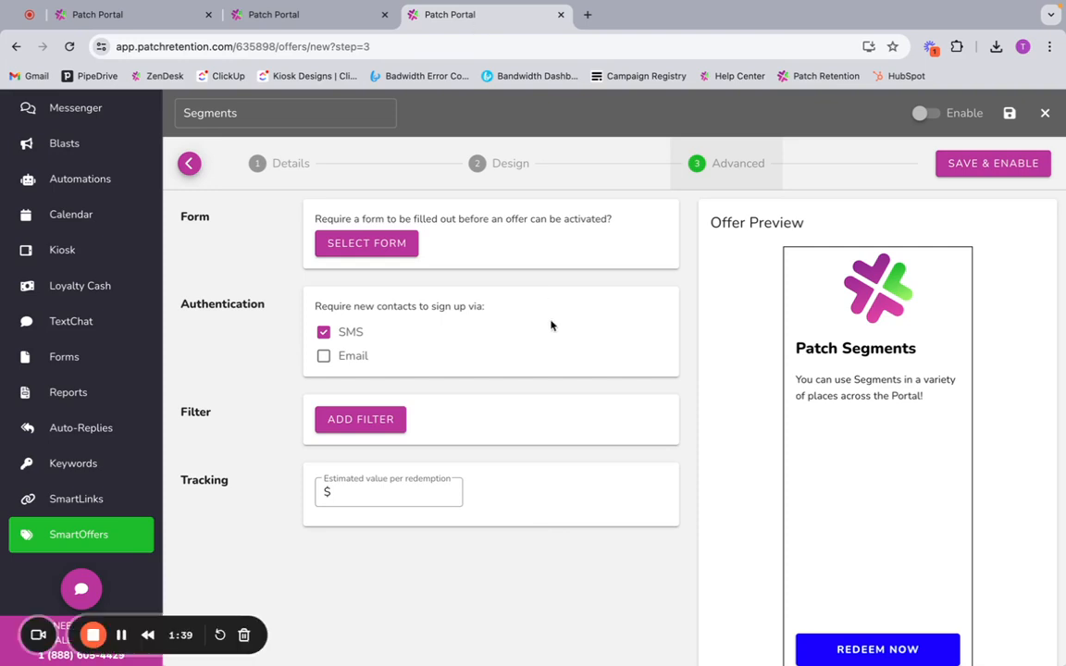
pyautogui.click(389, 431)
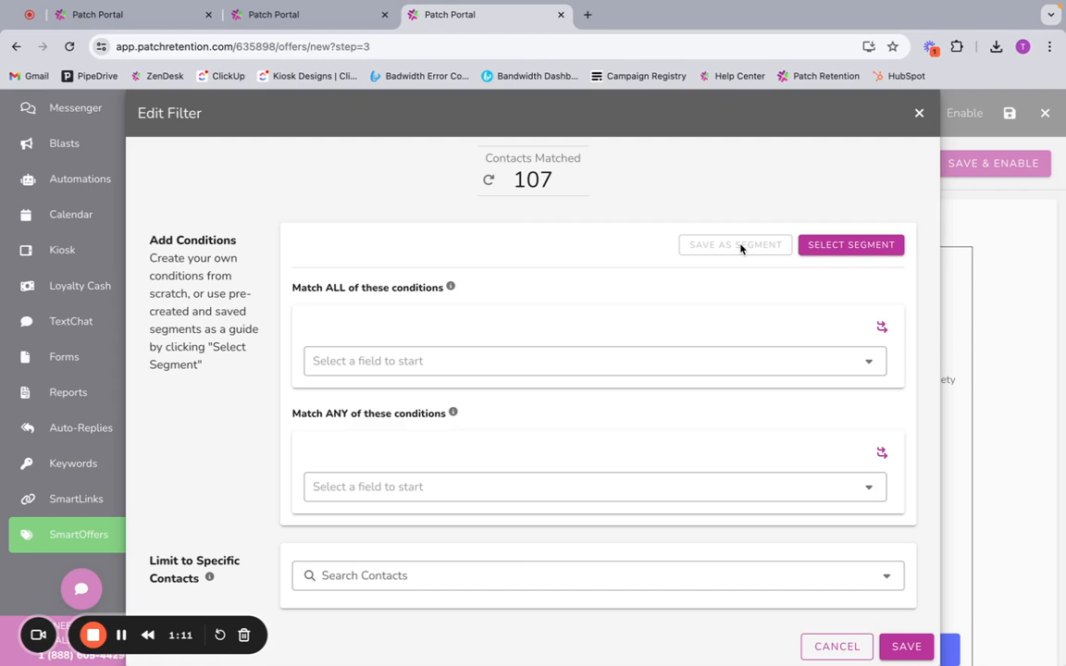
pyautogui.click(919, 113)
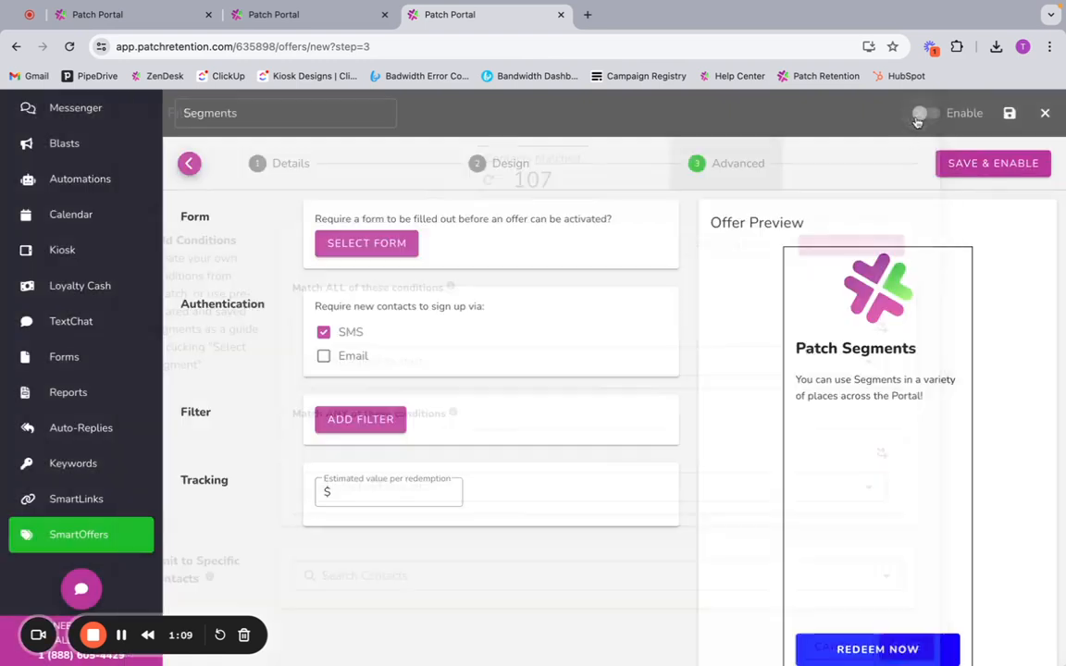